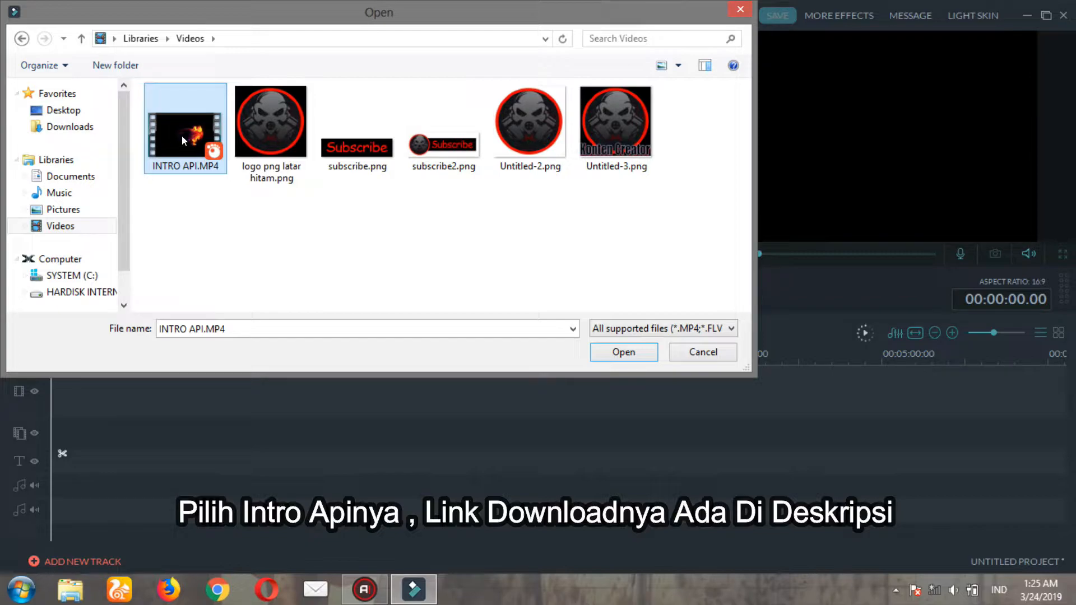
Step: Import the INTRO API.MP4 video into the album and preview its playback
click(637, 352)
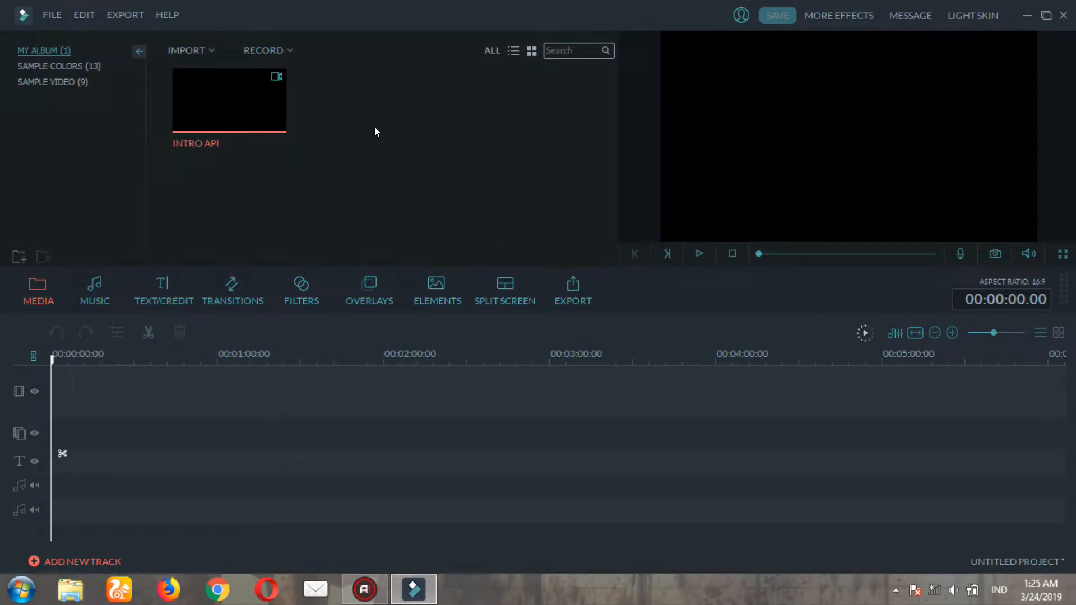
mouse_move(290, 102)
click(699, 256)
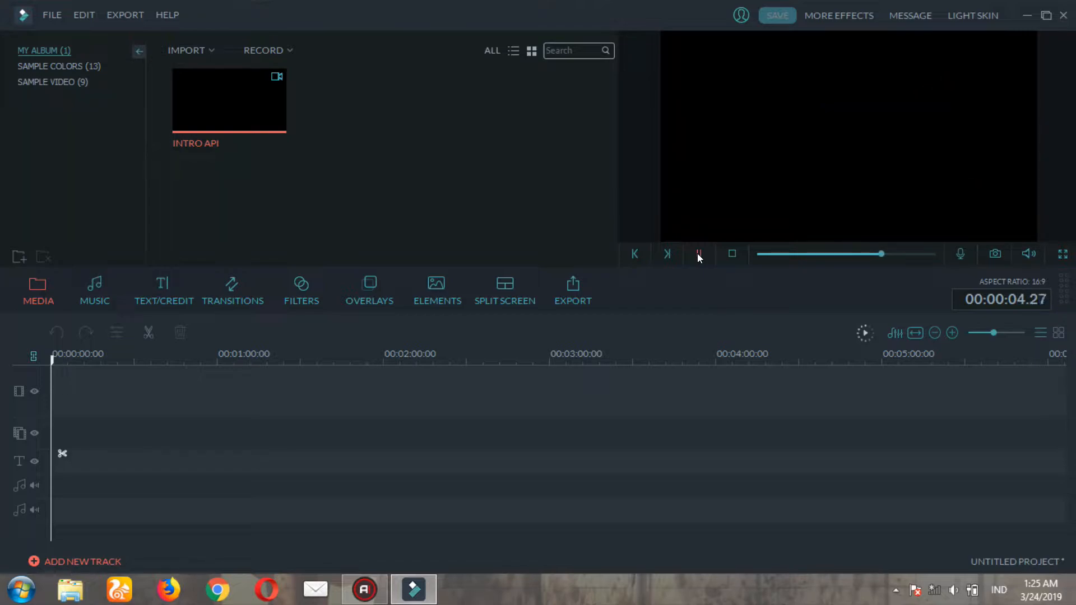
click(697, 254)
Step: Import the Untitled-2.png logo image into the album
click(209, 51)
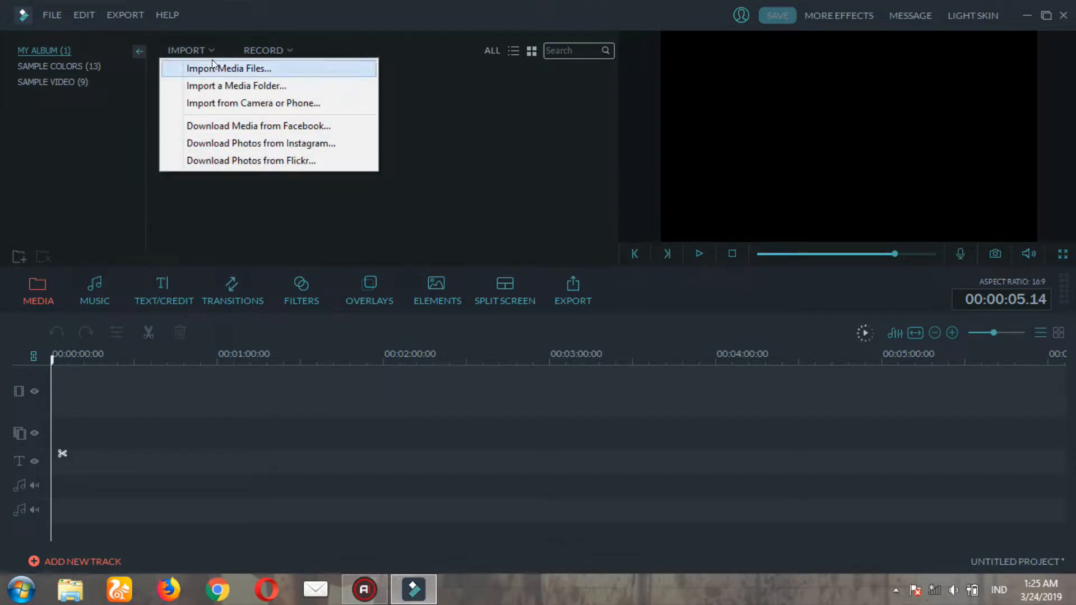
click(282, 69)
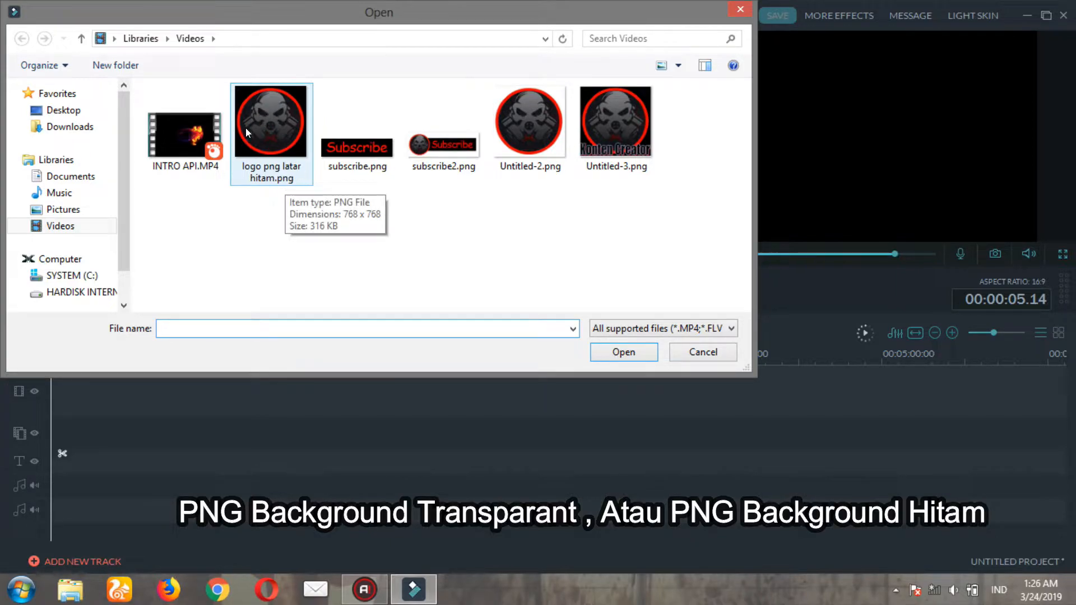
click(532, 150)
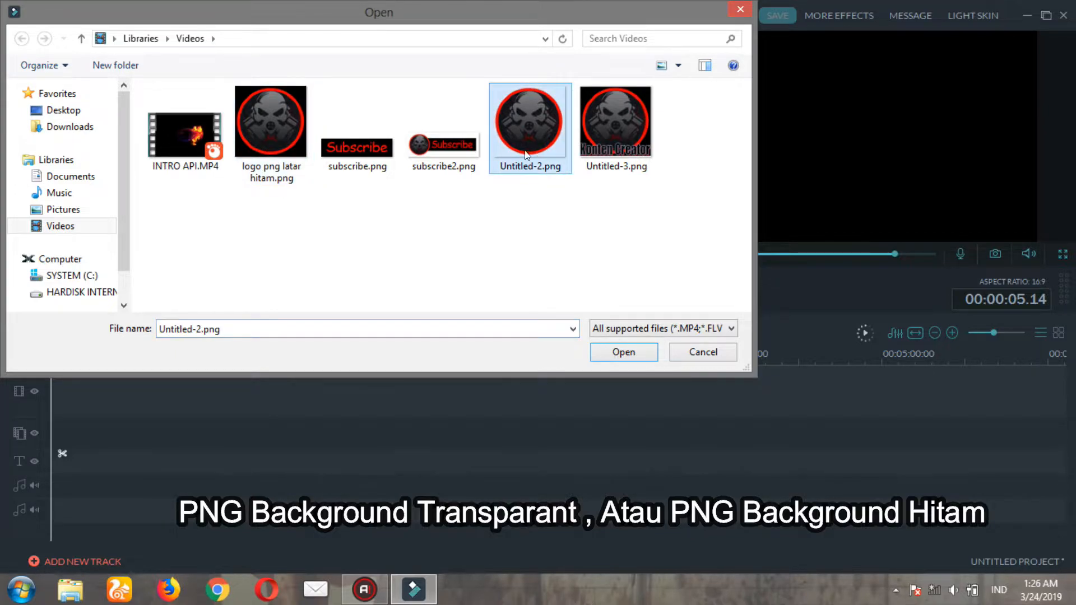
click(629, 357)
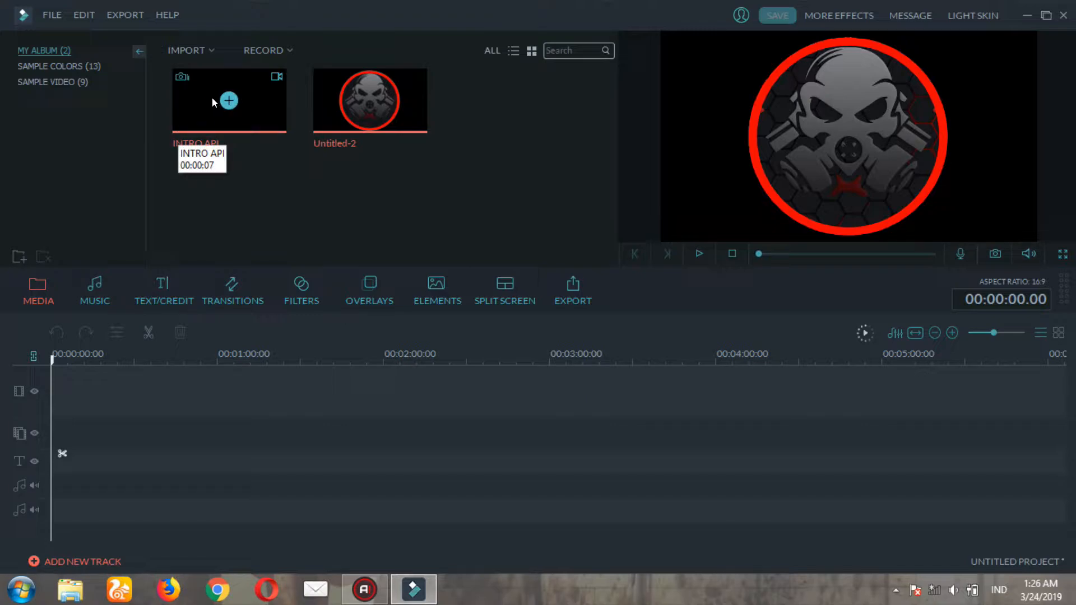
Step: Place the INTRO API clip at the start of the main video track
click(256, 101)
drag(255, 141, 210, 389)
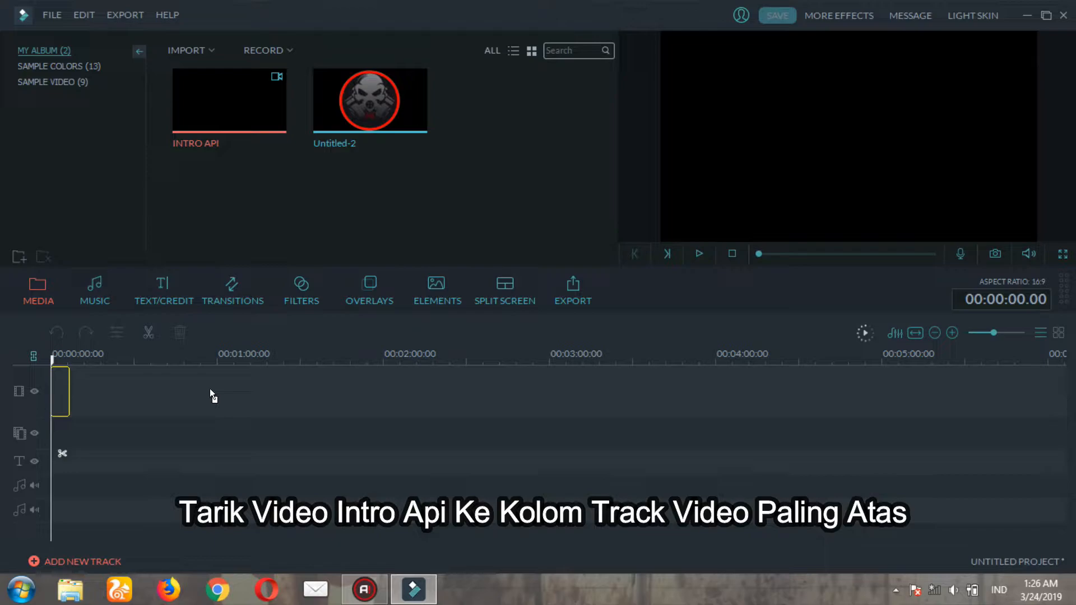
drag(209, 388, 209, 388)
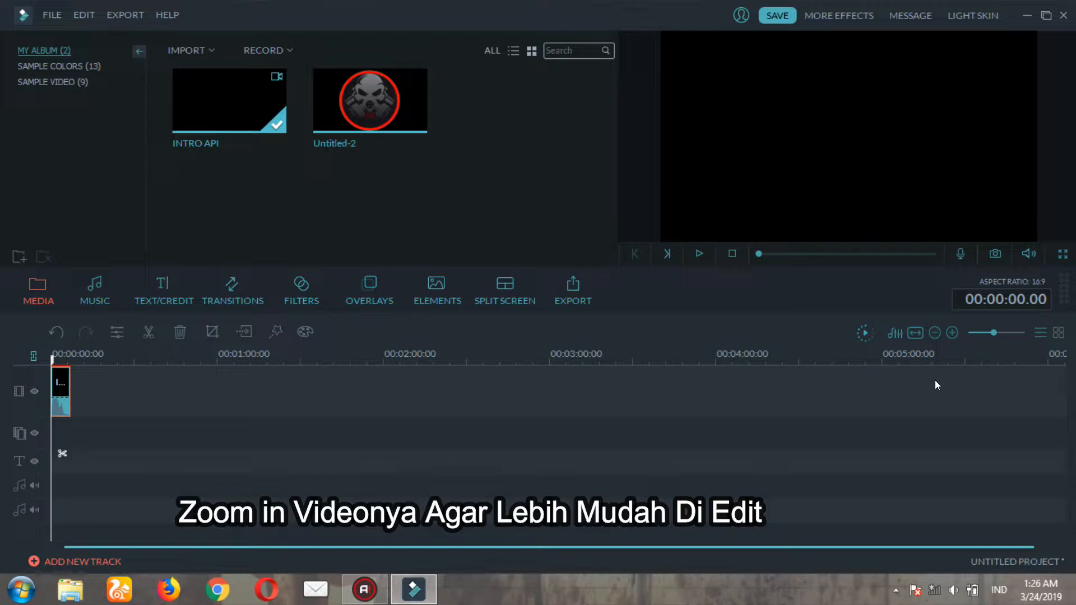
drag(995, 333, 1012, 333)
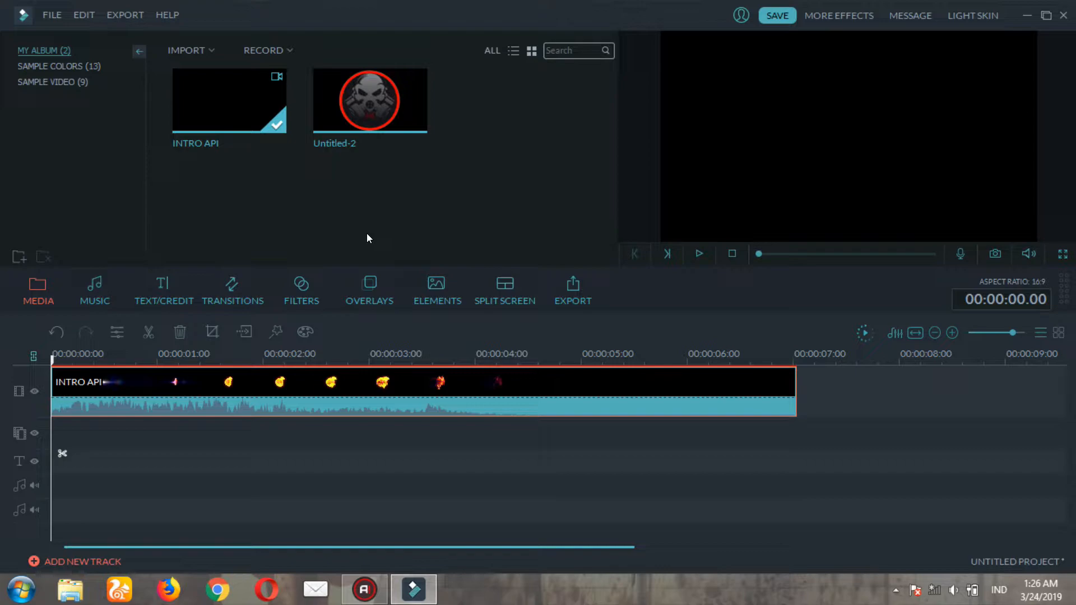
Step: Place the Untitled-2 logo on the second track at 00:00:01.16, then shrink and center it over the fireball
mouse_move(401, 110)
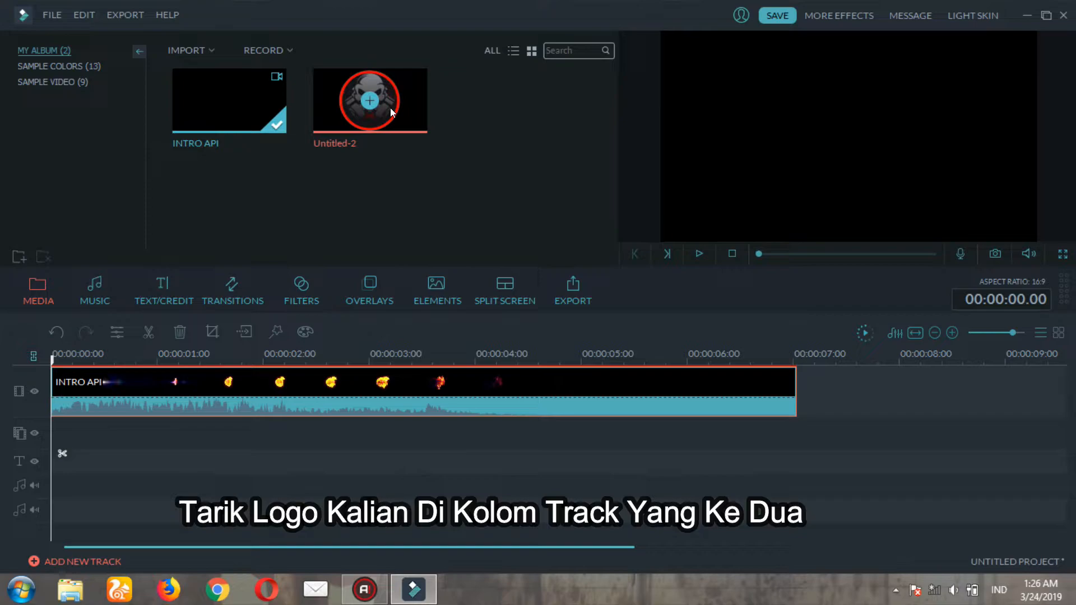
drag(391, 107, 224, 425)
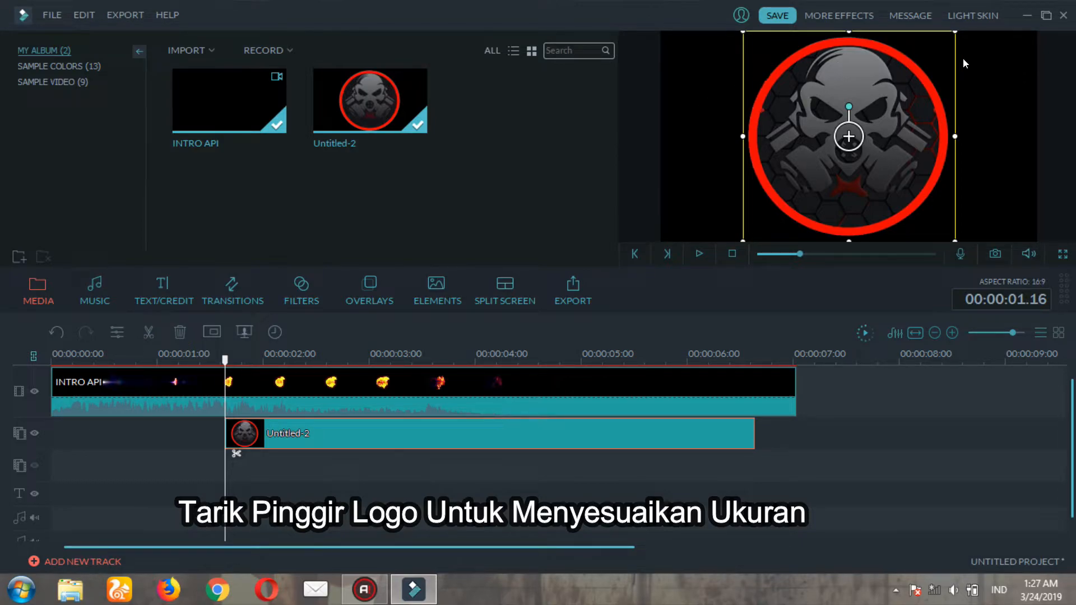
drag(953, 30, 825, 150)
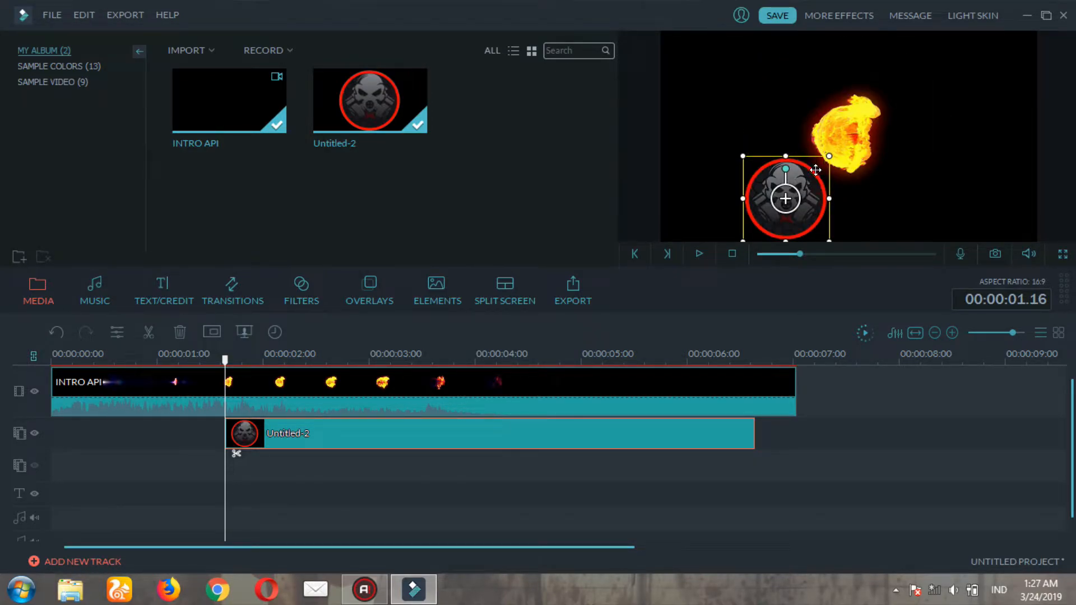
drag(816, 170, 856, 122)
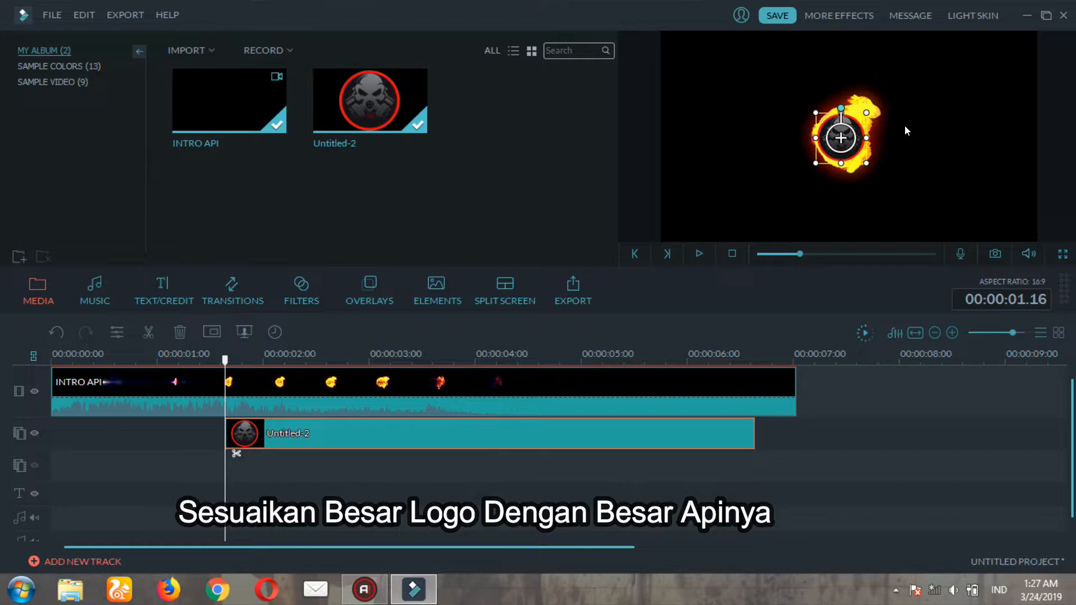
click(847, 421)
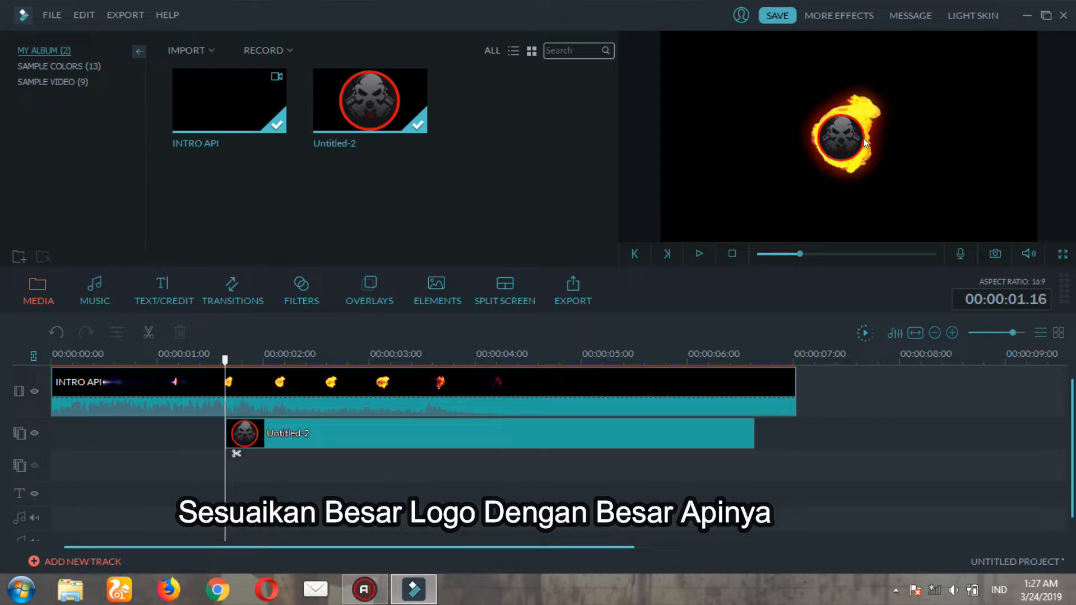
Step: Play the project from the start to check how the logo appears with the fire
click(731, 254)
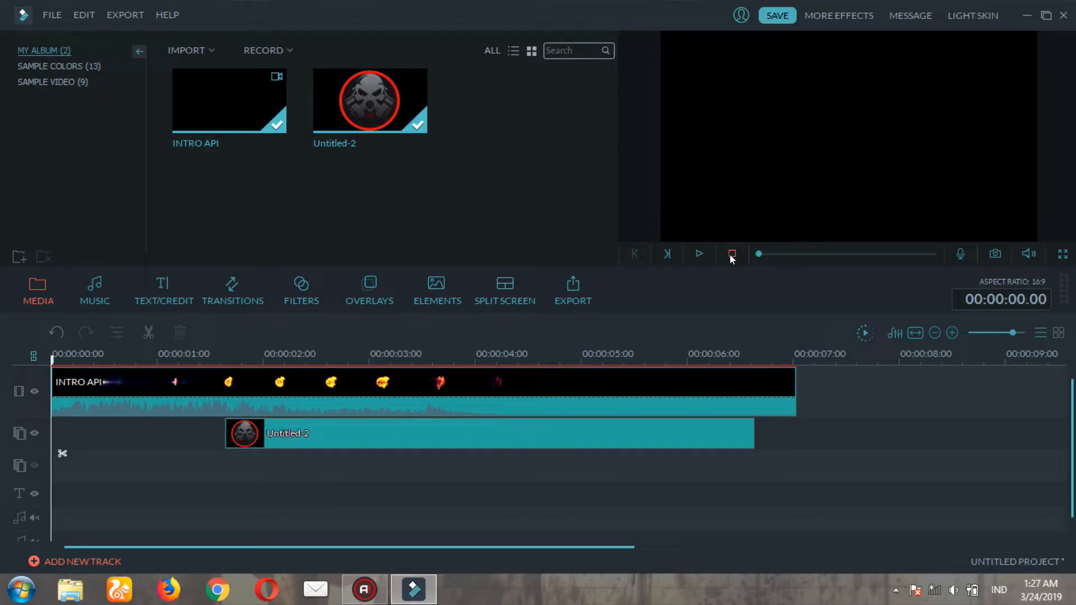
click(700, 253)
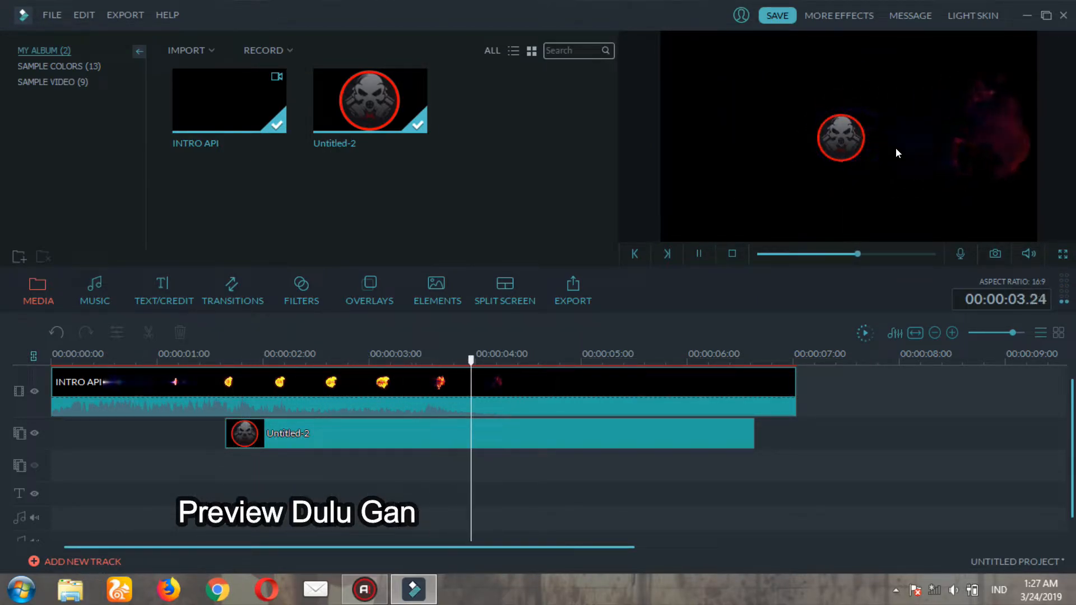
click(730, 254)
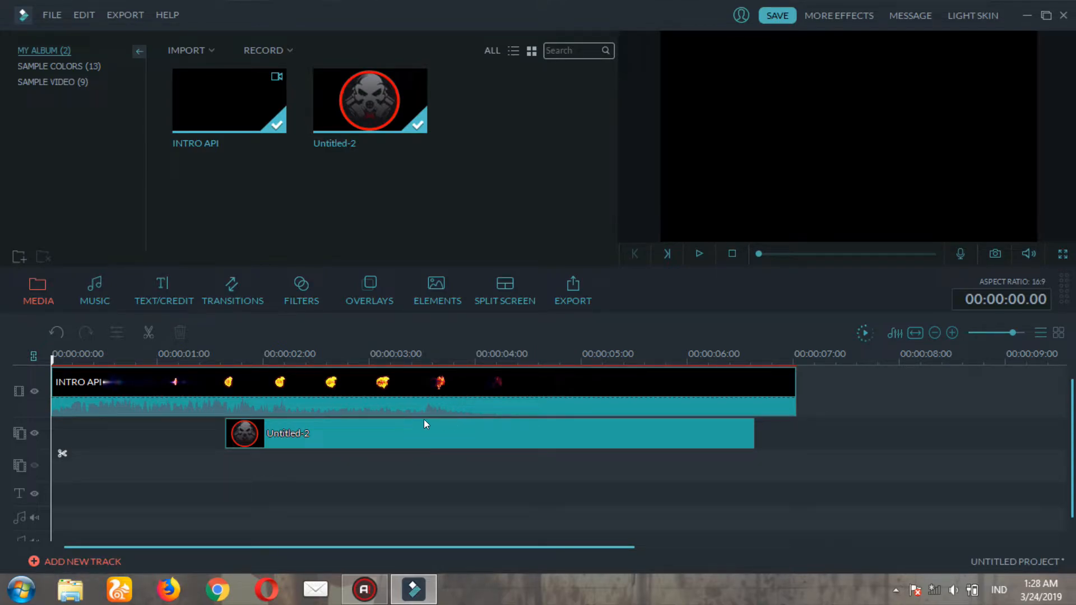
Step: Set the Untitled-2 logo clip's blending mode to Lighten in its advanced compositing settings
double_click(369, 430)
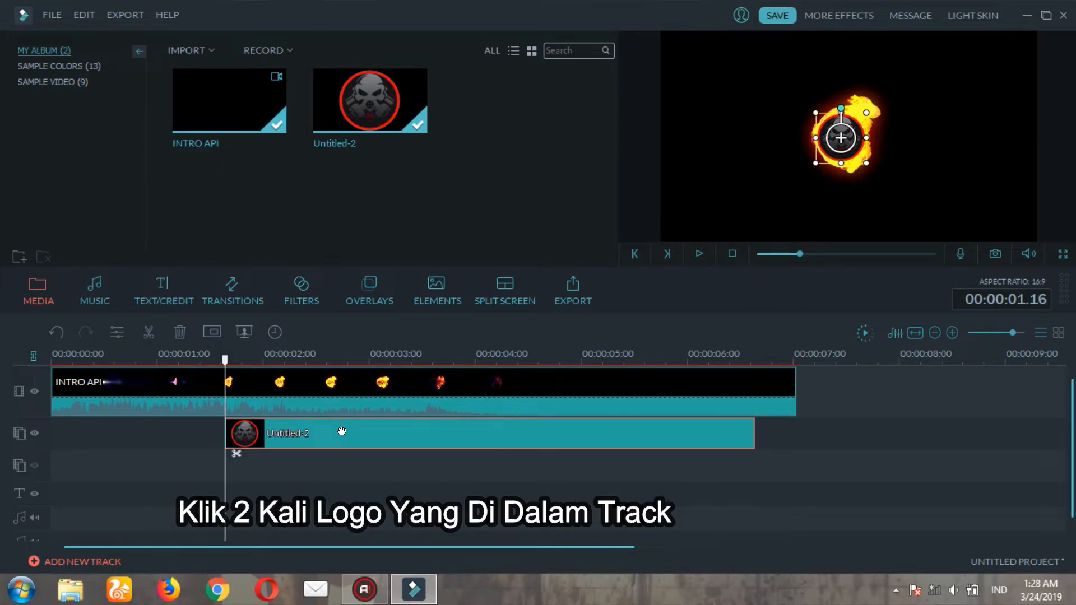
double_click(342, 431)
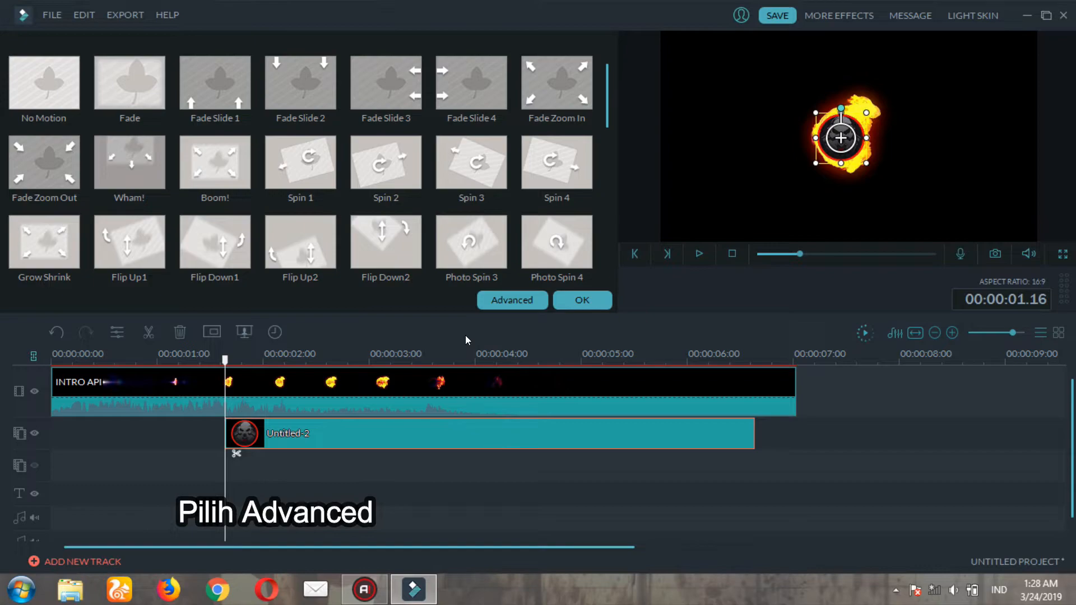
click(519, 299)
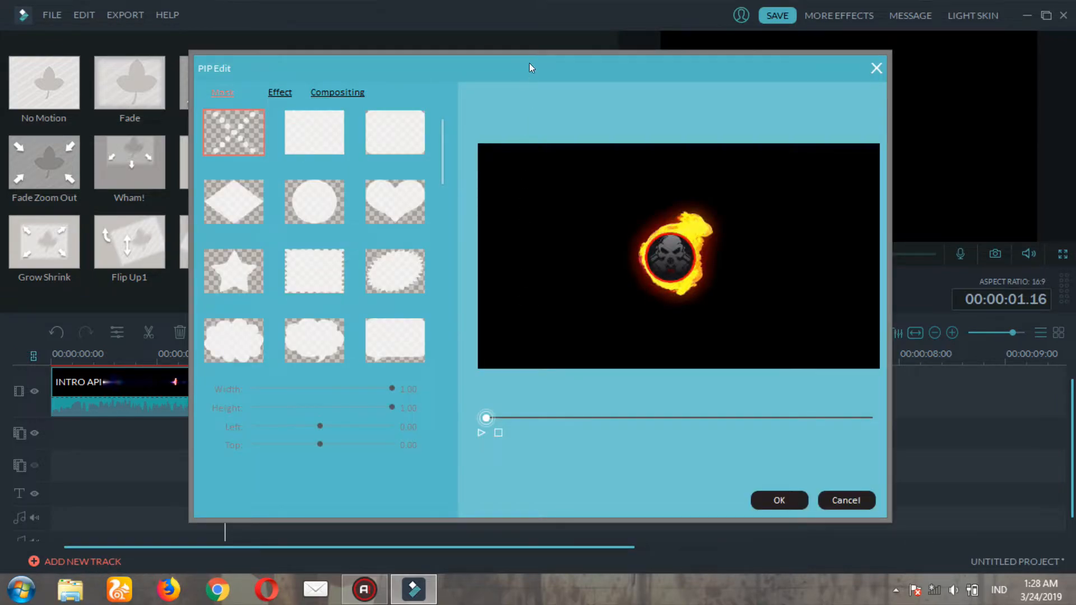
drag(530, 63, 595, 40)
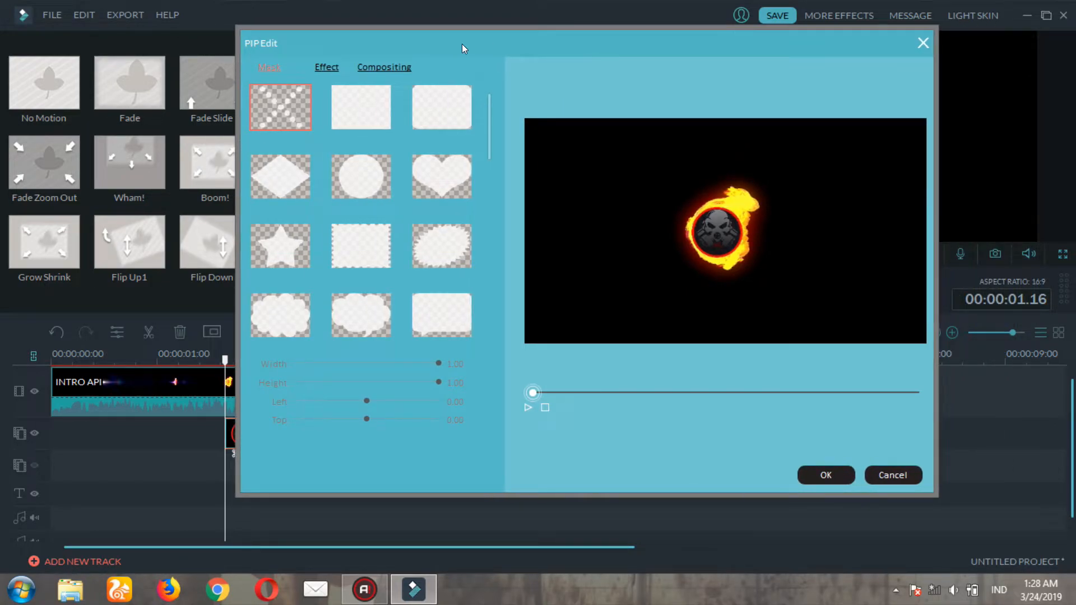
click(386, 67)
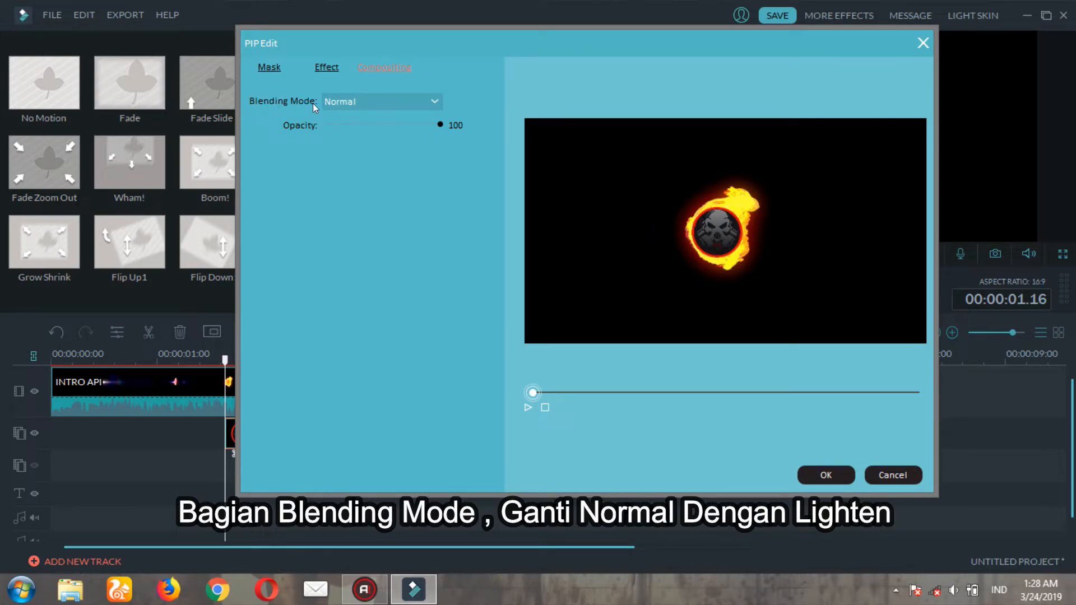
click(365, 101)
drag(433, 127, 433, 159)
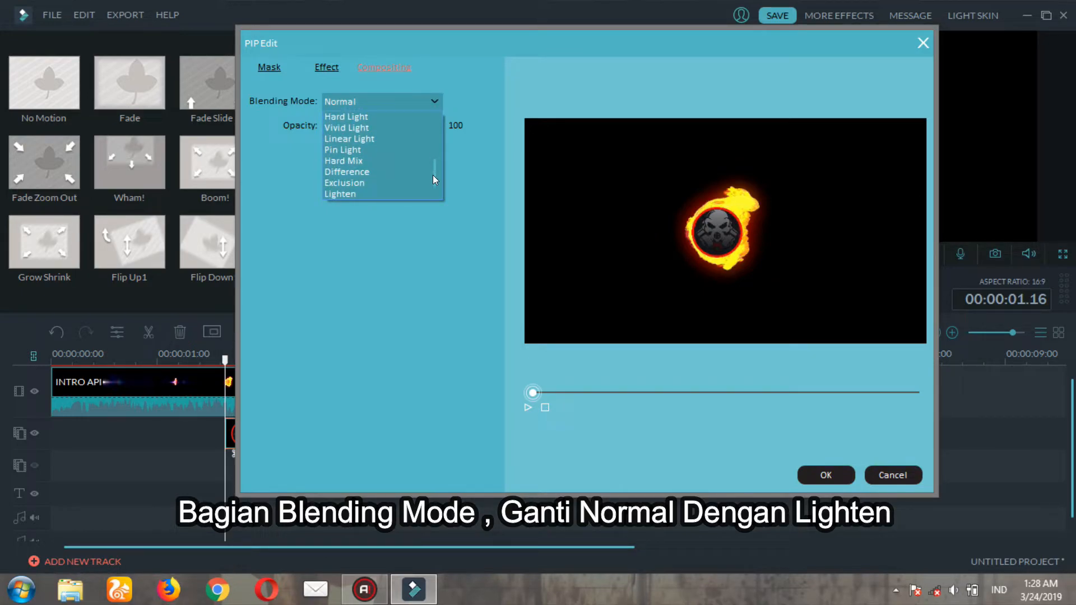
click(362, 191)
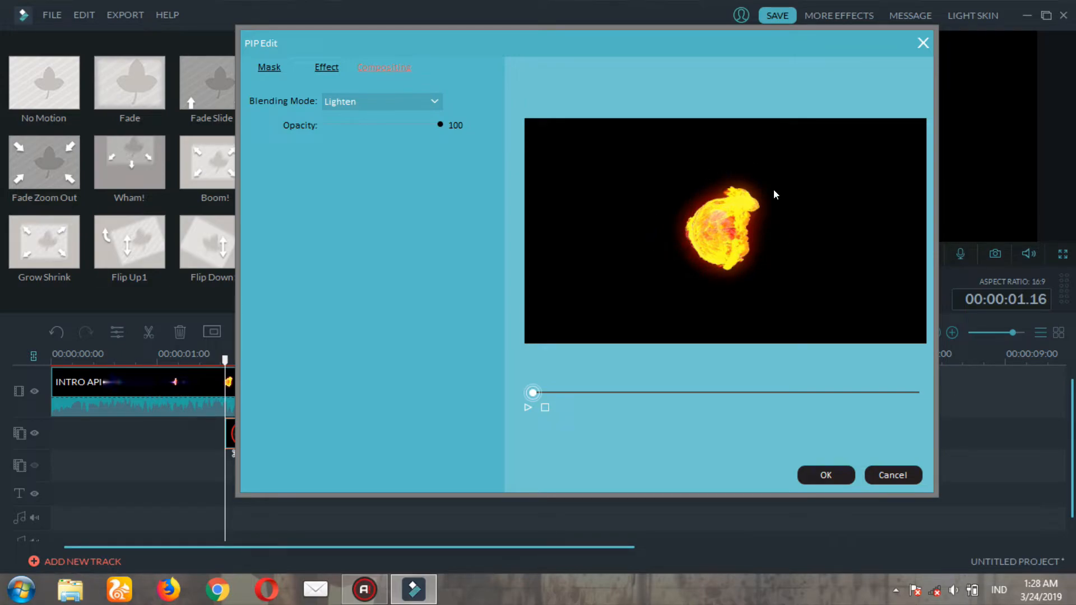
click(527, 408)
click(828, 475)
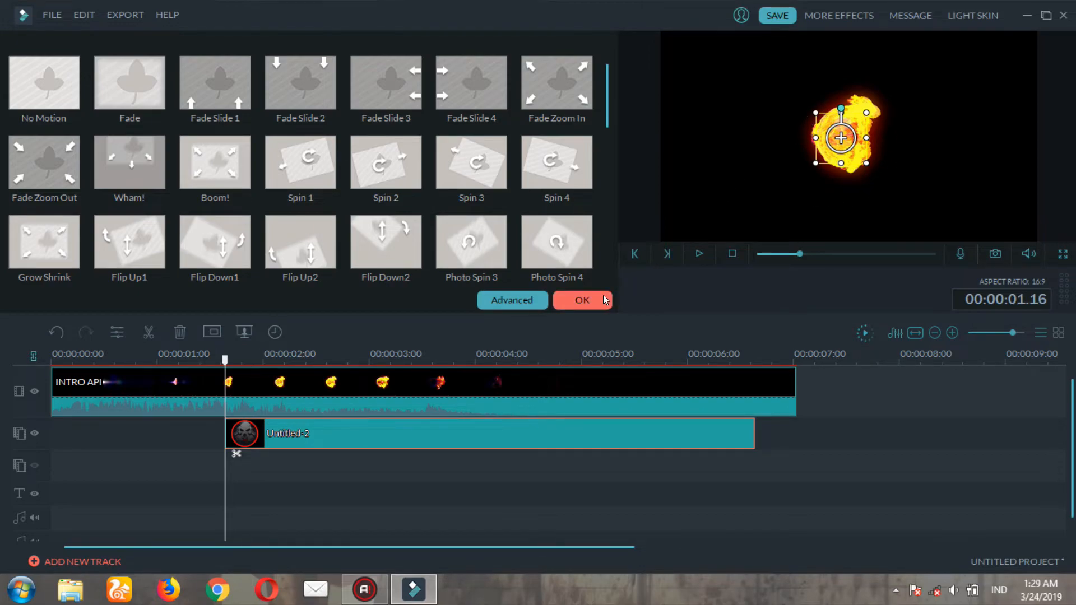
click(582, 302)
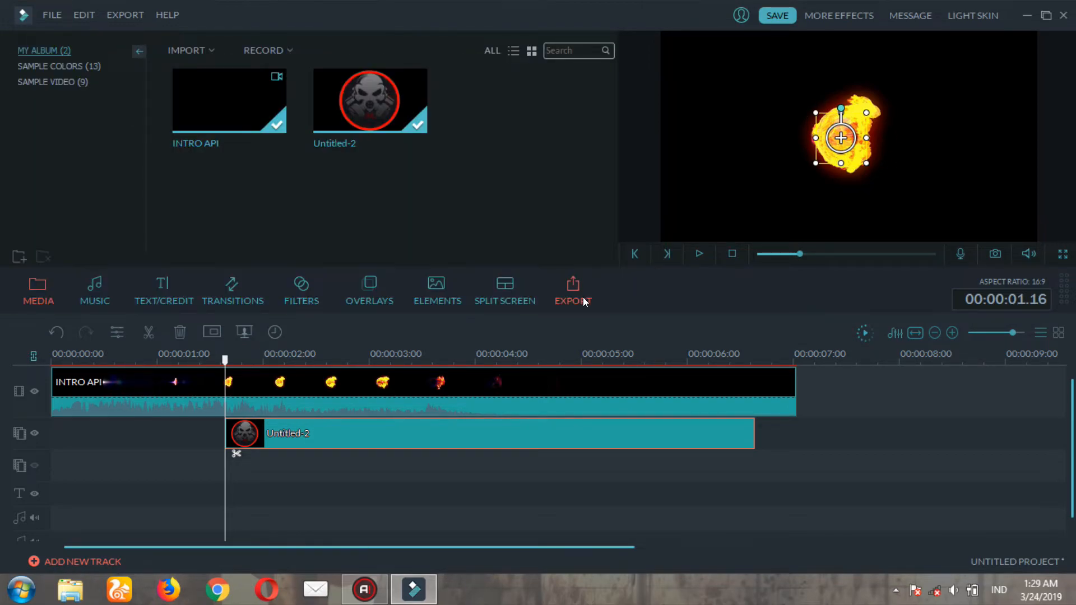
Step: Play the intro from the start to review the Lighten blend of logo and fire
click(733, 254)
click(699, 254)
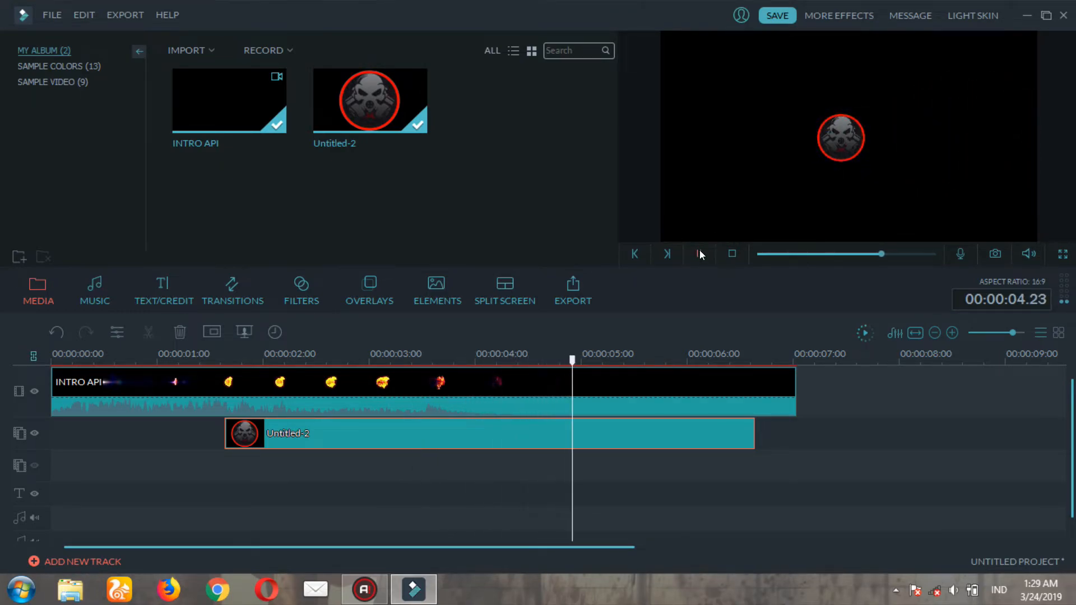
click(733, 254)
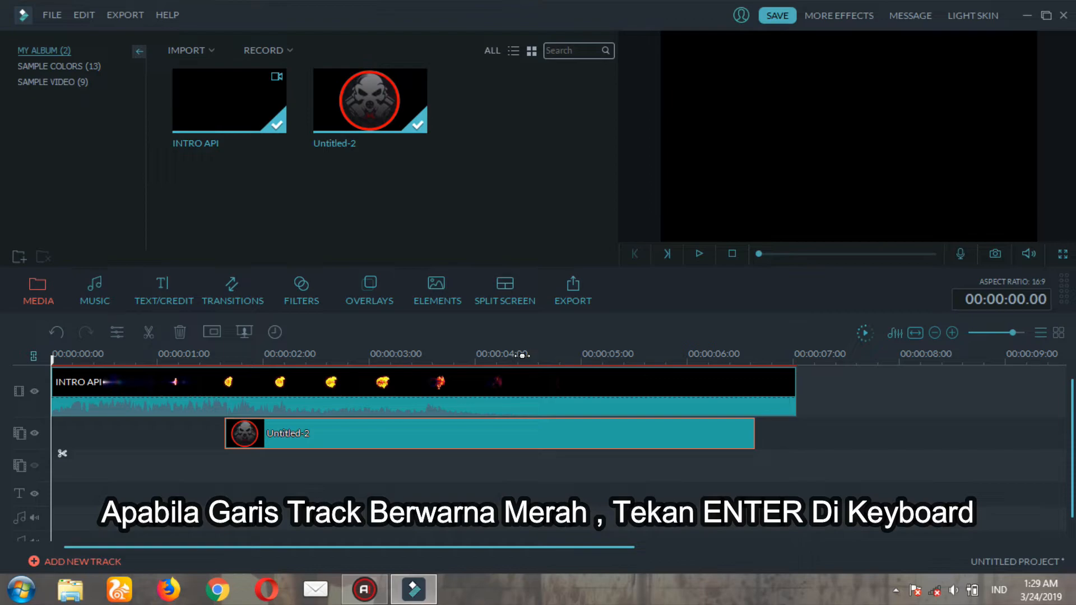
Step: Render the timeline preview and play the rendered intro
click(820, 467)
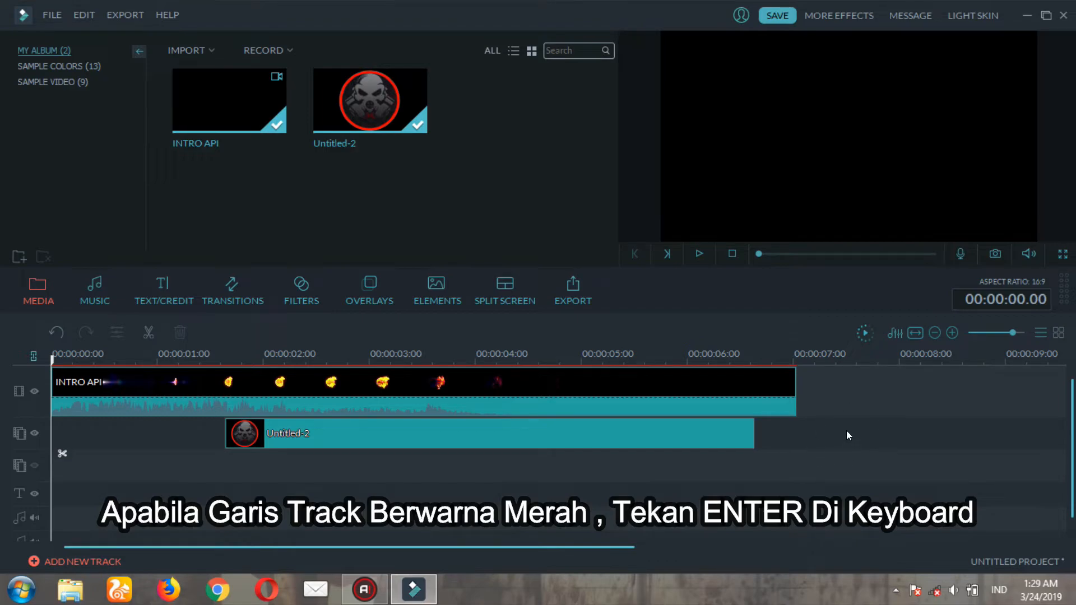
key(Return)
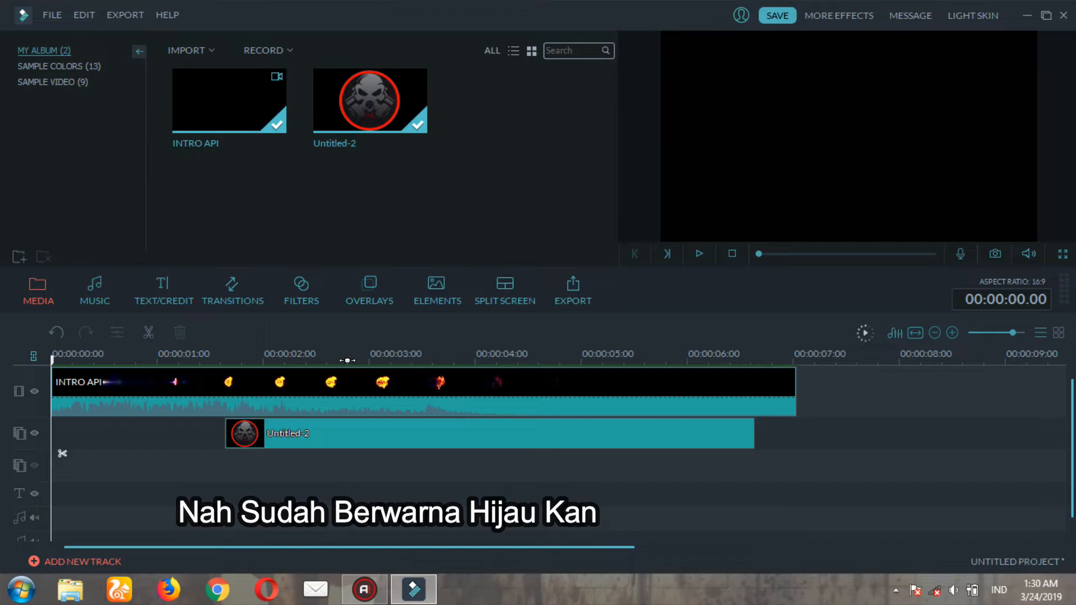
click(699, 256)
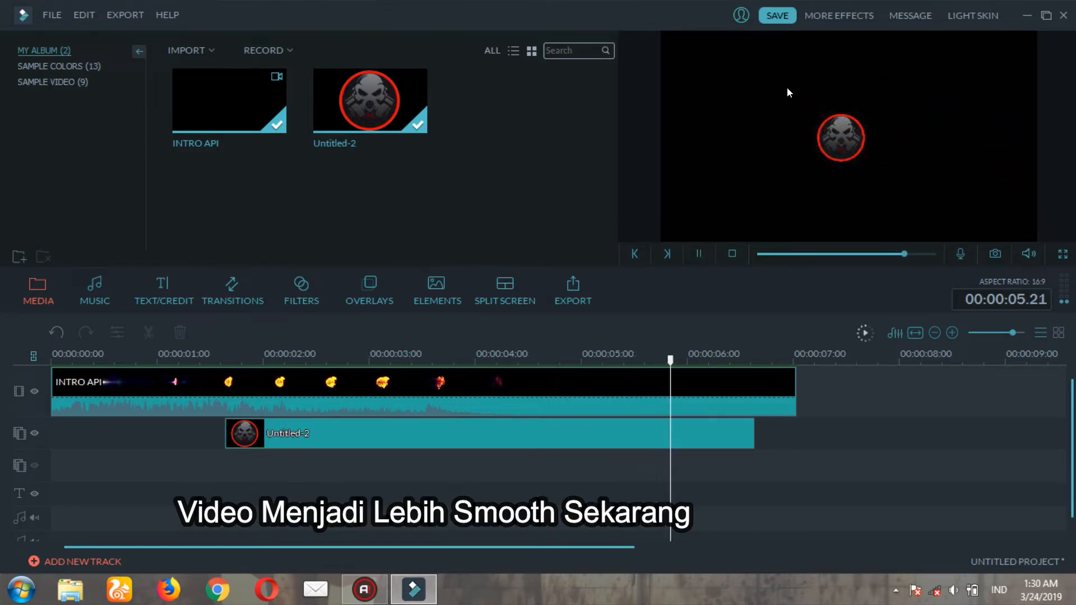
Step: Prepare an MP4 export with Best quality, H.264 (HD Optimized), 1920 x 1080, 29.97 fps and a 10000 kbps video bit rate
click(574, 287)
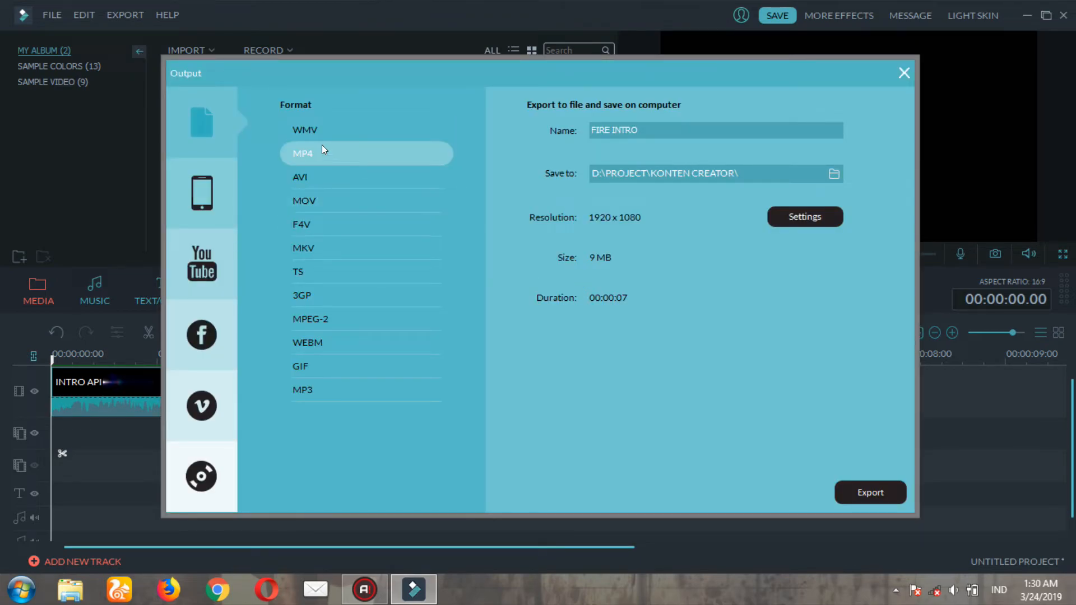
drag(354, 66, 359, 24)
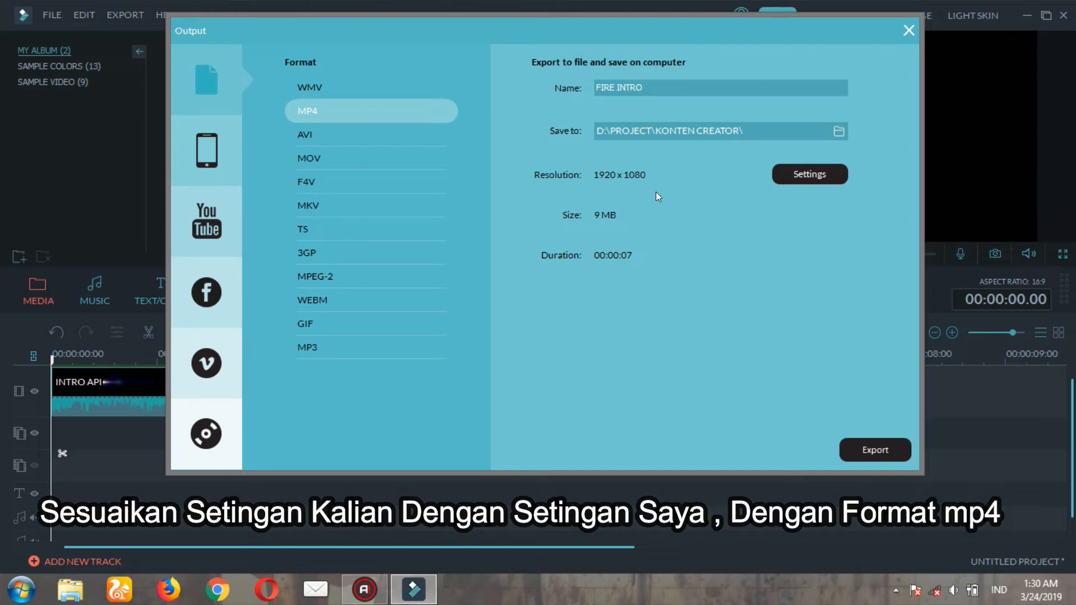
click(819, 175)
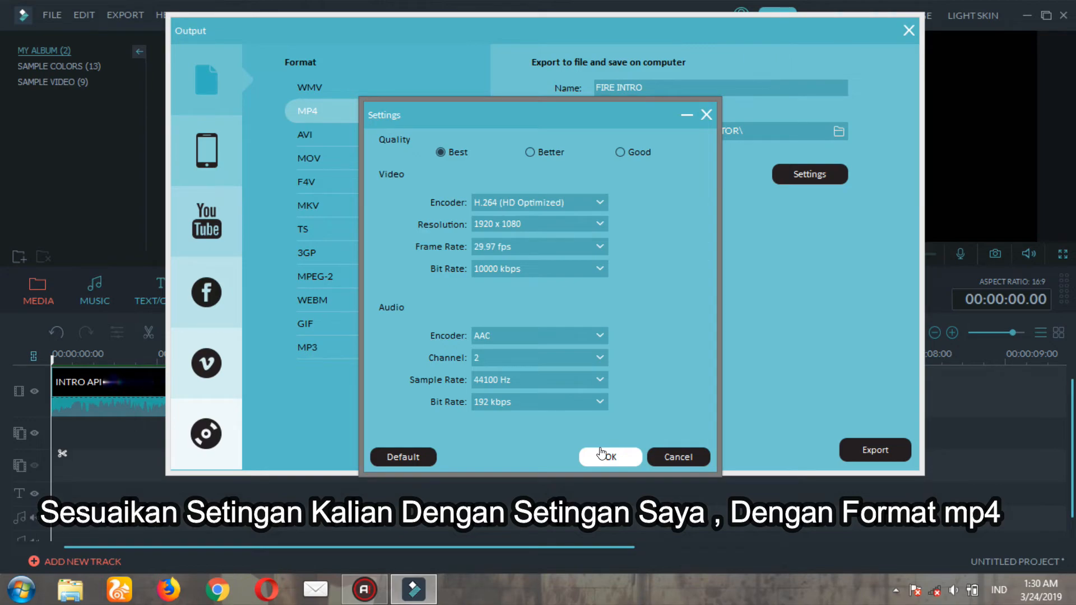
click(601, 454)
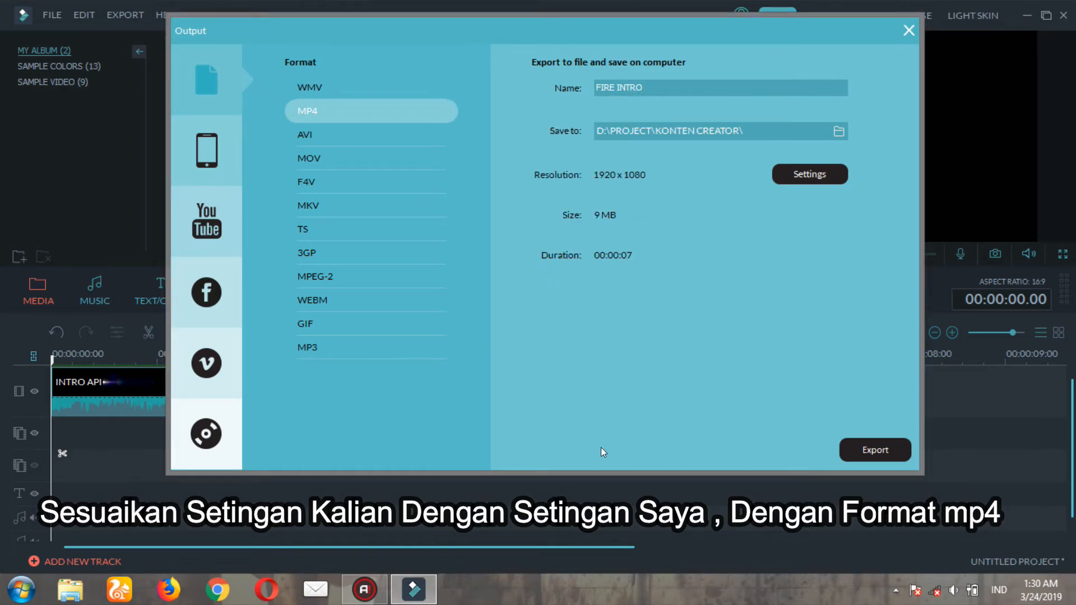
Step: Export the video as FIRE INTRO to D:\PROJECT\KONTEN CREATOR\, close the conversion dialog and check the save path
click(896, 454)
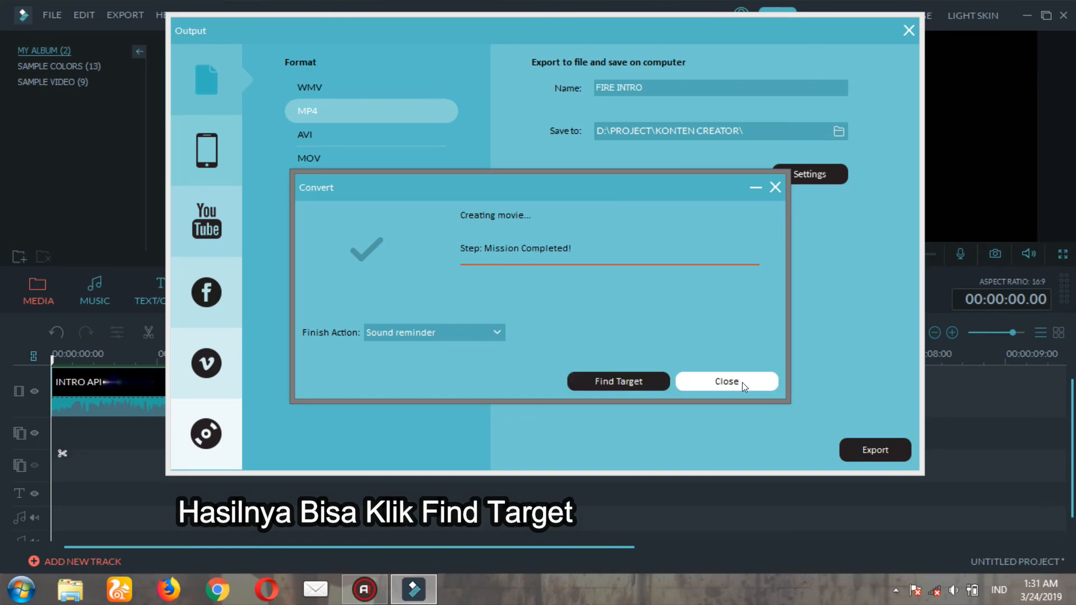
click(727, 382)
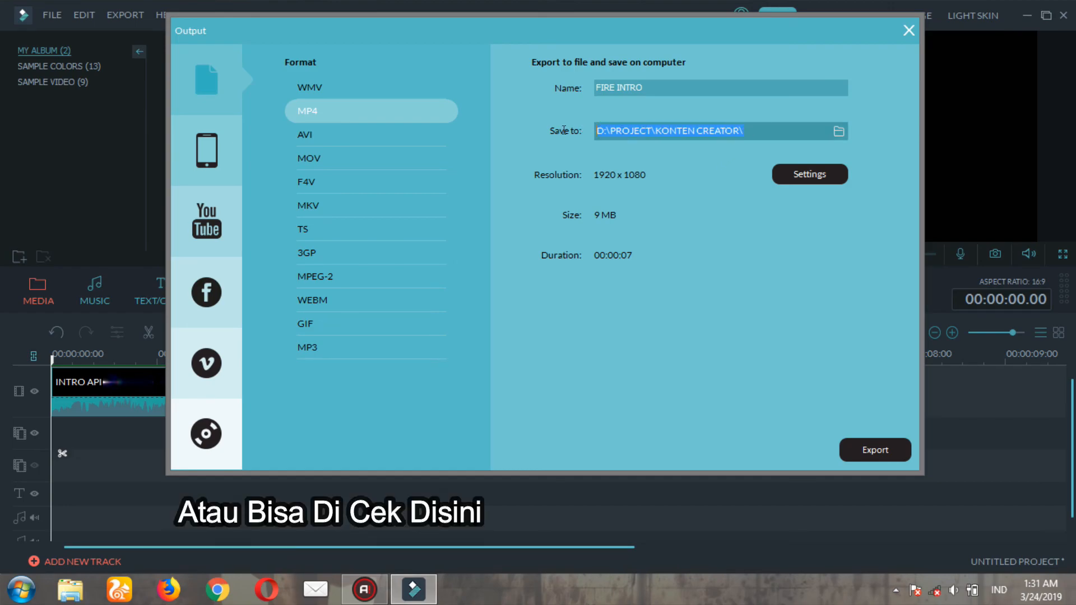
click(748, 130)
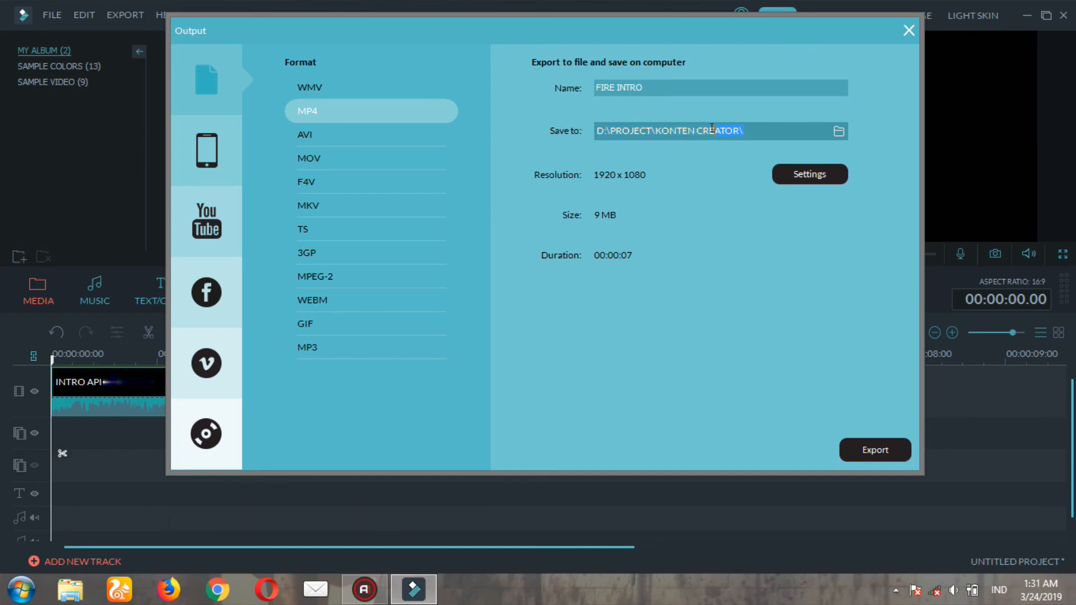